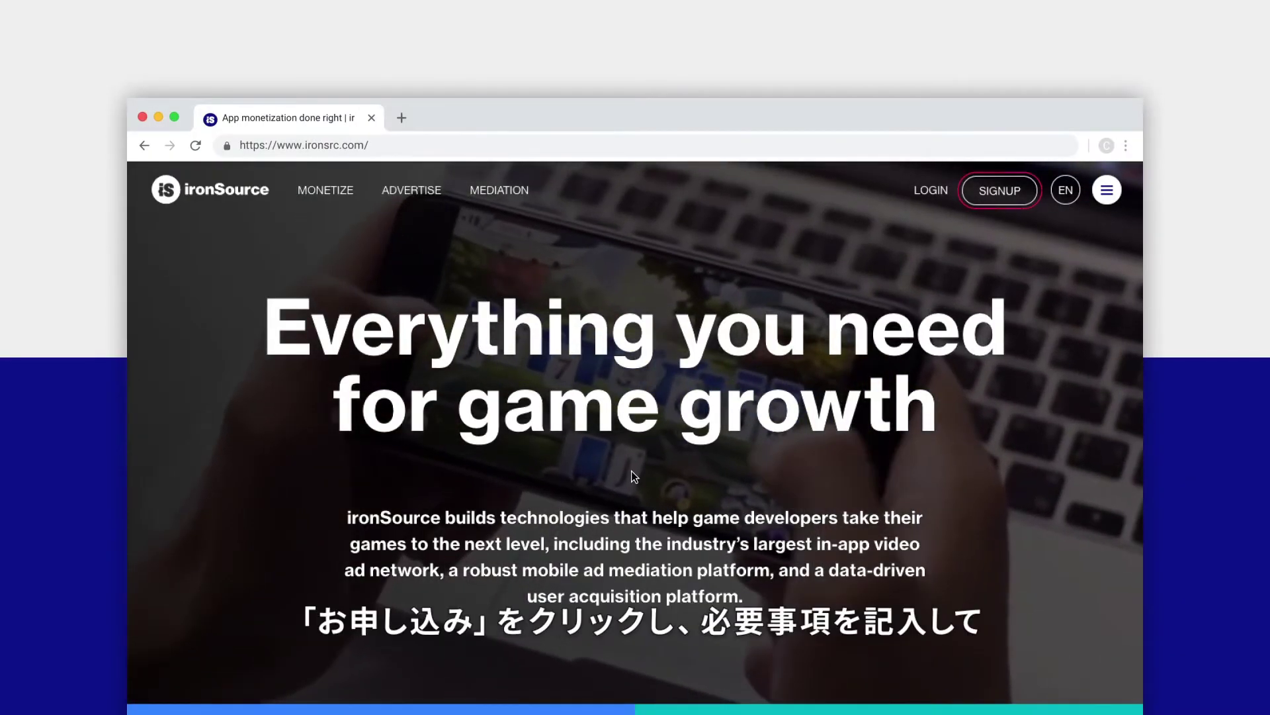
Step: Submit the ironSource sign-up form for a United Kingdom account, with terms accepted and reCAPTCHA passed
{"action": "left_click", "coordinate": [1000, 191]}
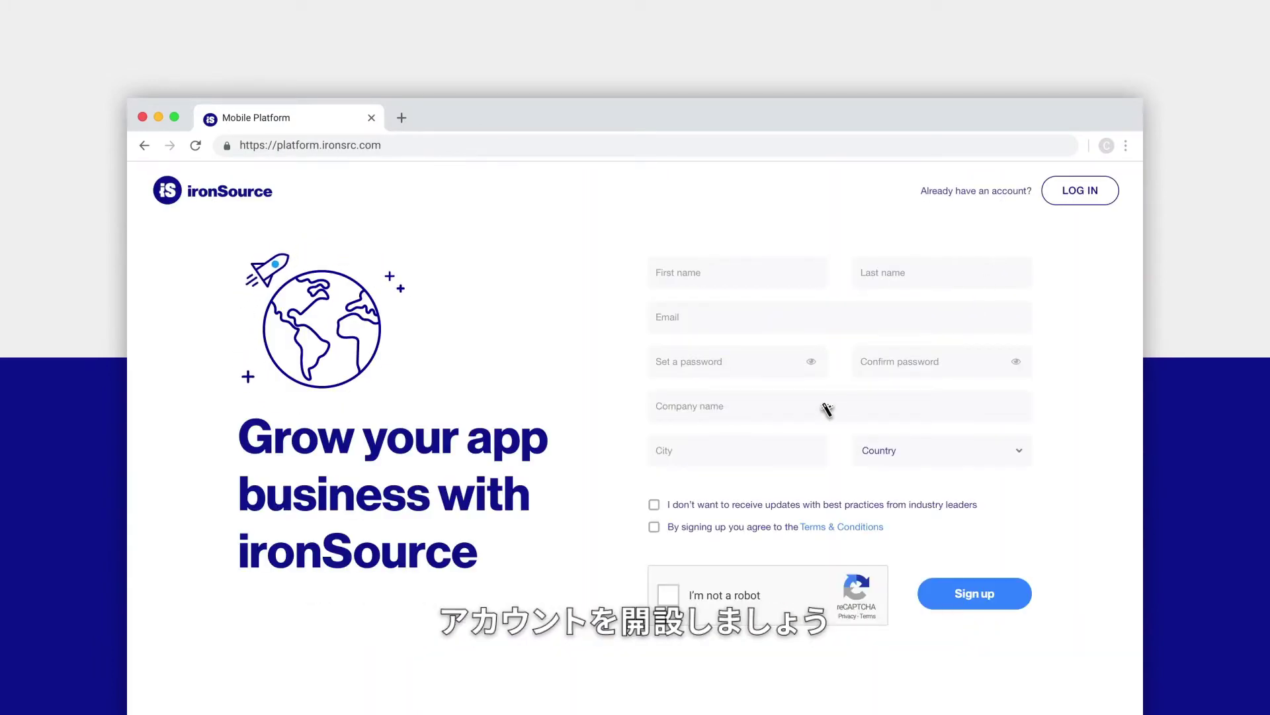
{"action": "left_click", "coordinate": [654, 526]}
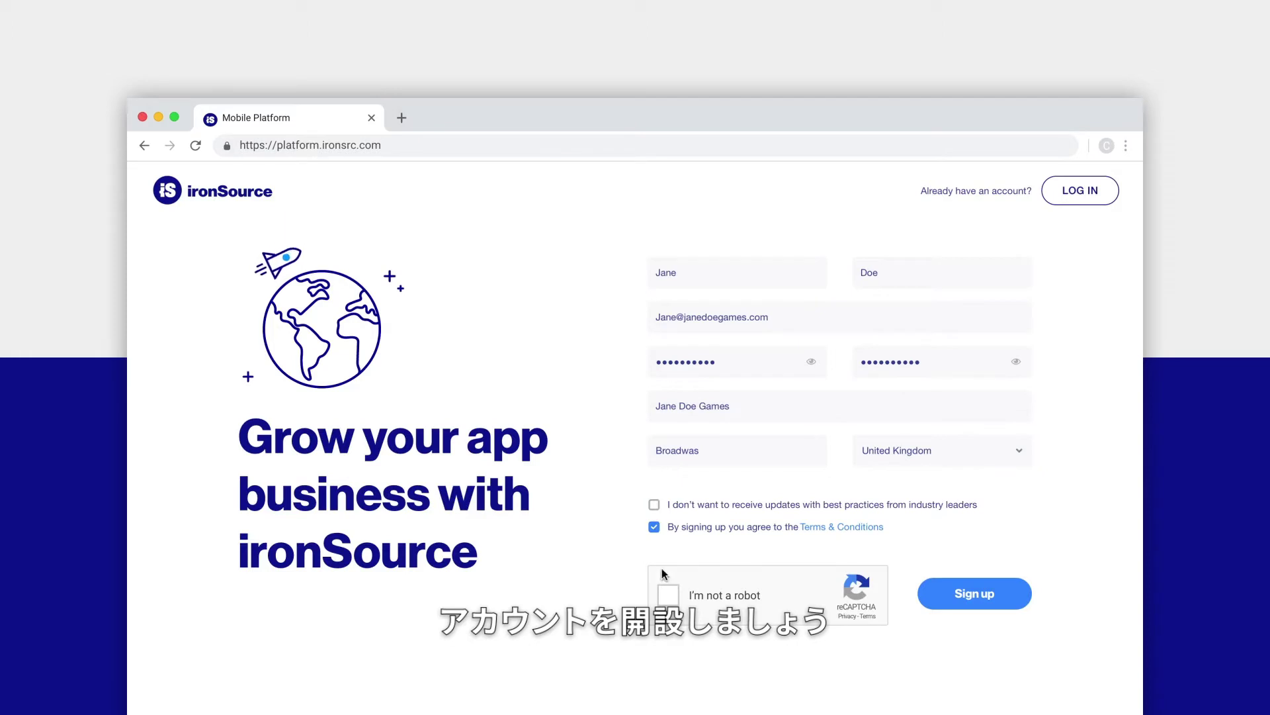
{"action": "left_click", "coordinate": [669, 595]}
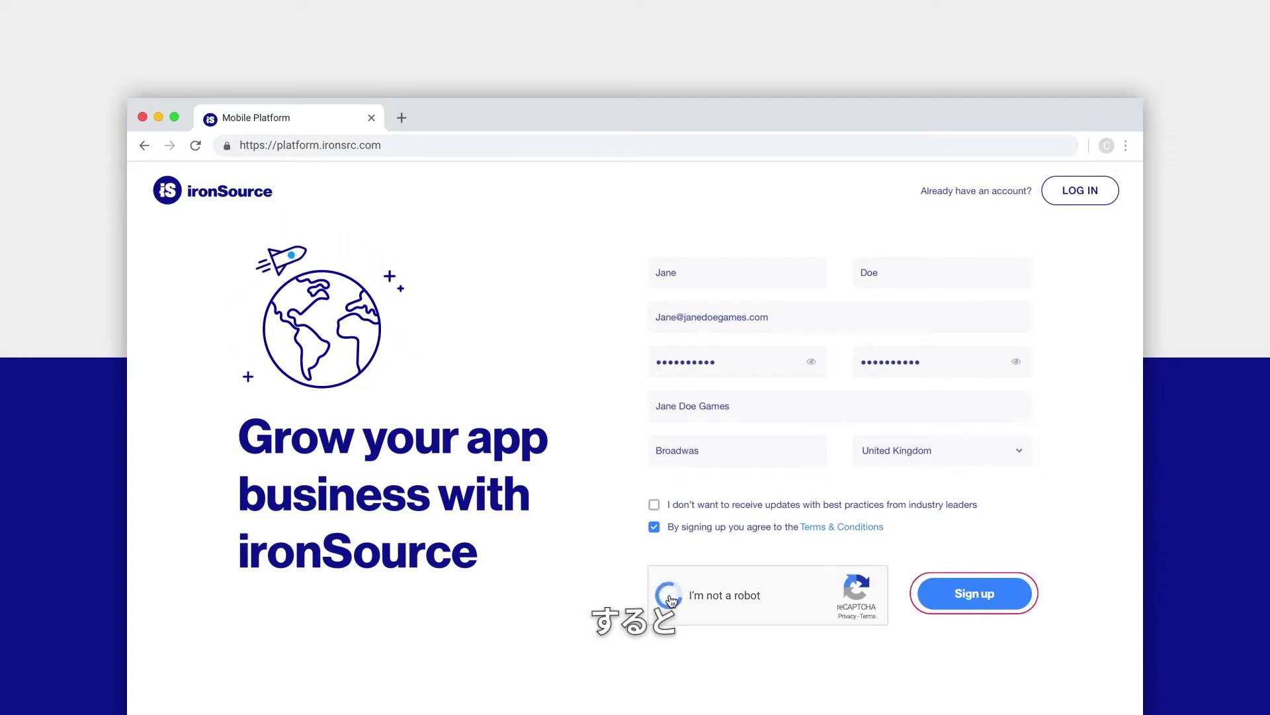
{"action": "left_click", "coordinate": [1009, 595]}
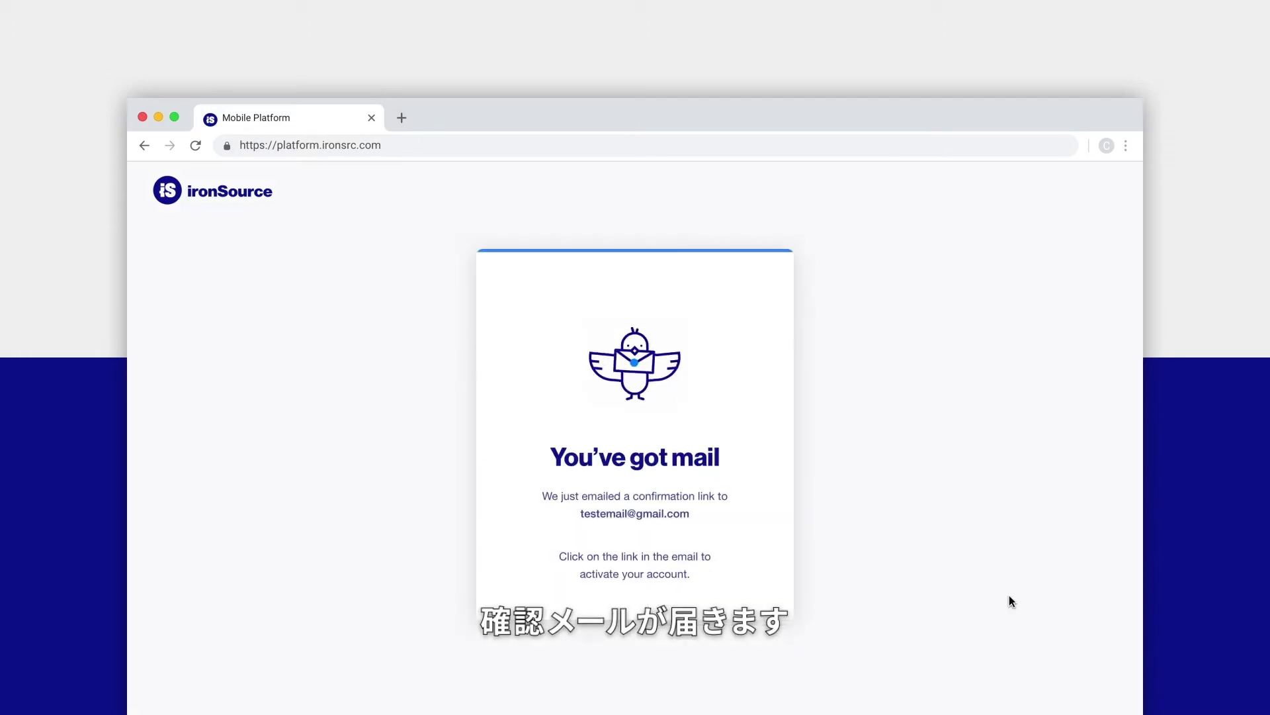
Step: Open the ironSource message in Gmail and confirm the account's email address
{"action": "left_click", "coordinate": [402, 119]}
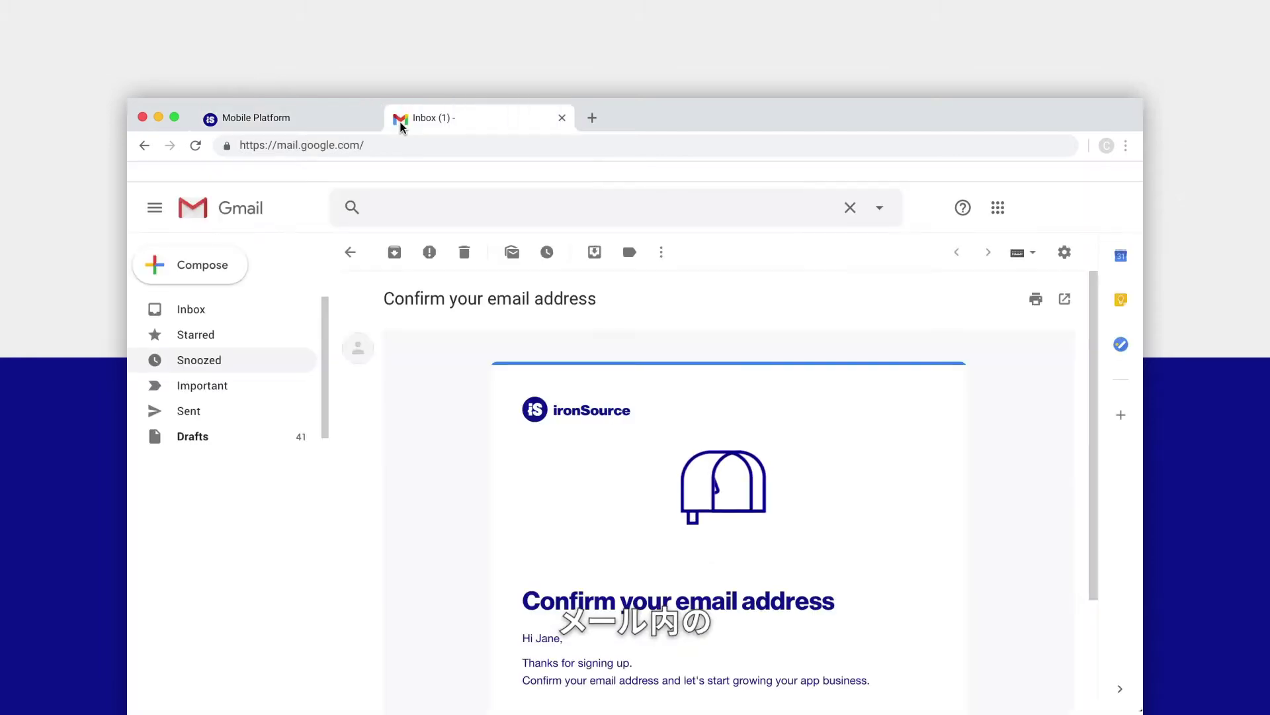
{"action": "scroll", "coordinate": [902, 538], "scroll_direction": "down", "scroll_amount": 3}
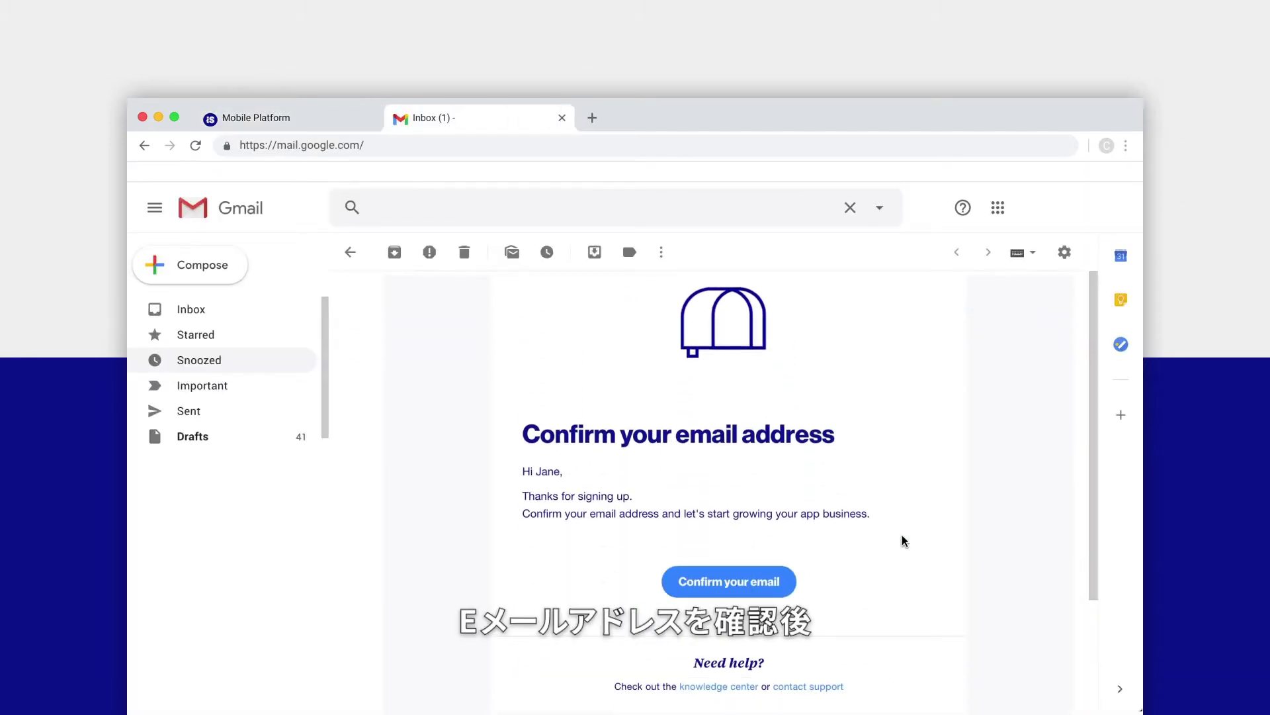
{"action": "left_click", "coordinate": [744, 589]}
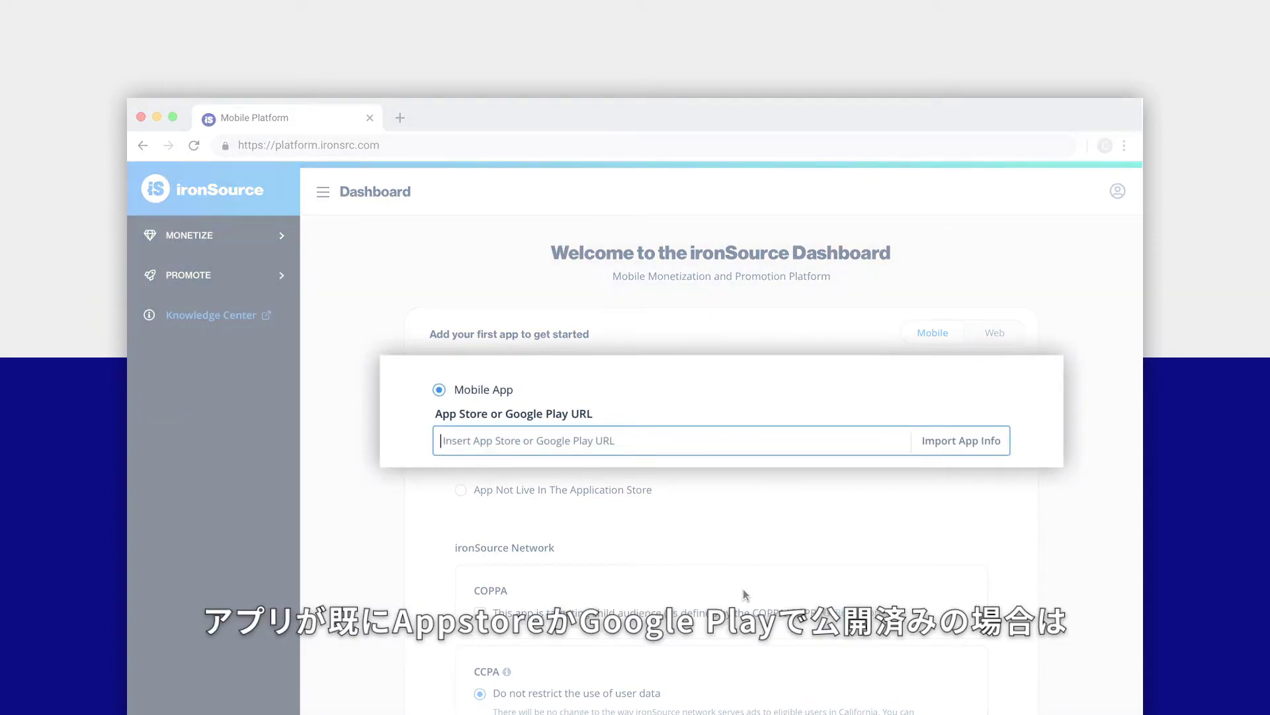
Step: Paste the Google Play URL and import Chocolate Chip Cookie Game's app info
{"action": "type", "text": "https://play.google.com/store/apps/details?id=com.outfit7.Chocolatechipcookiegame"}
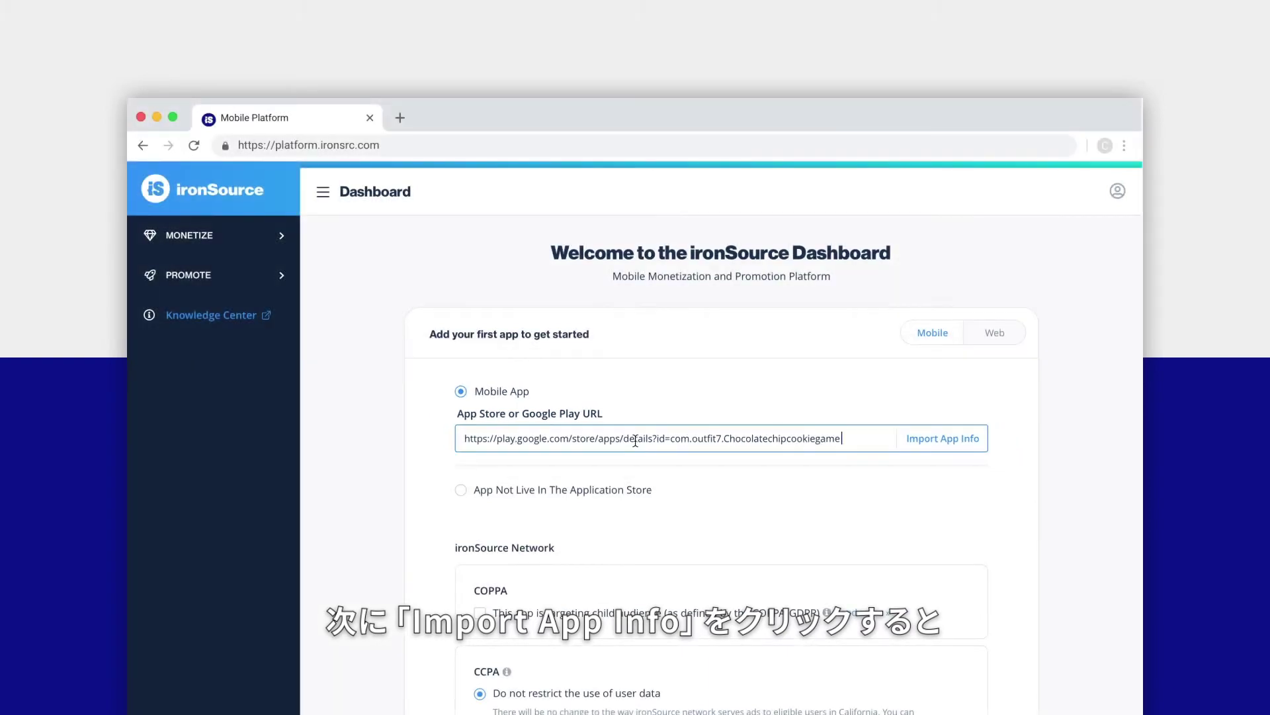
{"action": "left_click", "coordinate": [938, 442]}
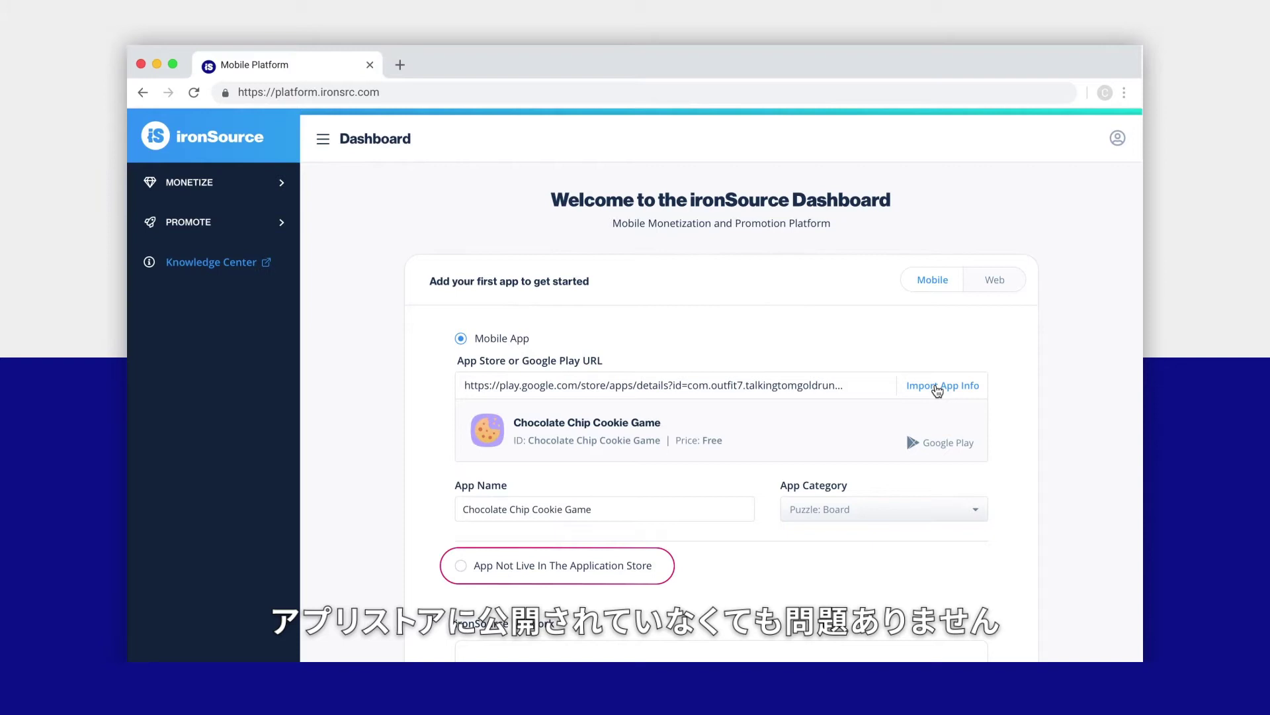
Step: Try App Not Live with temporary name 'Super duper fun app for you' on iOS, then review COPPA/CCPA
{"action": "left_click", "coordinate": [461, 569]}
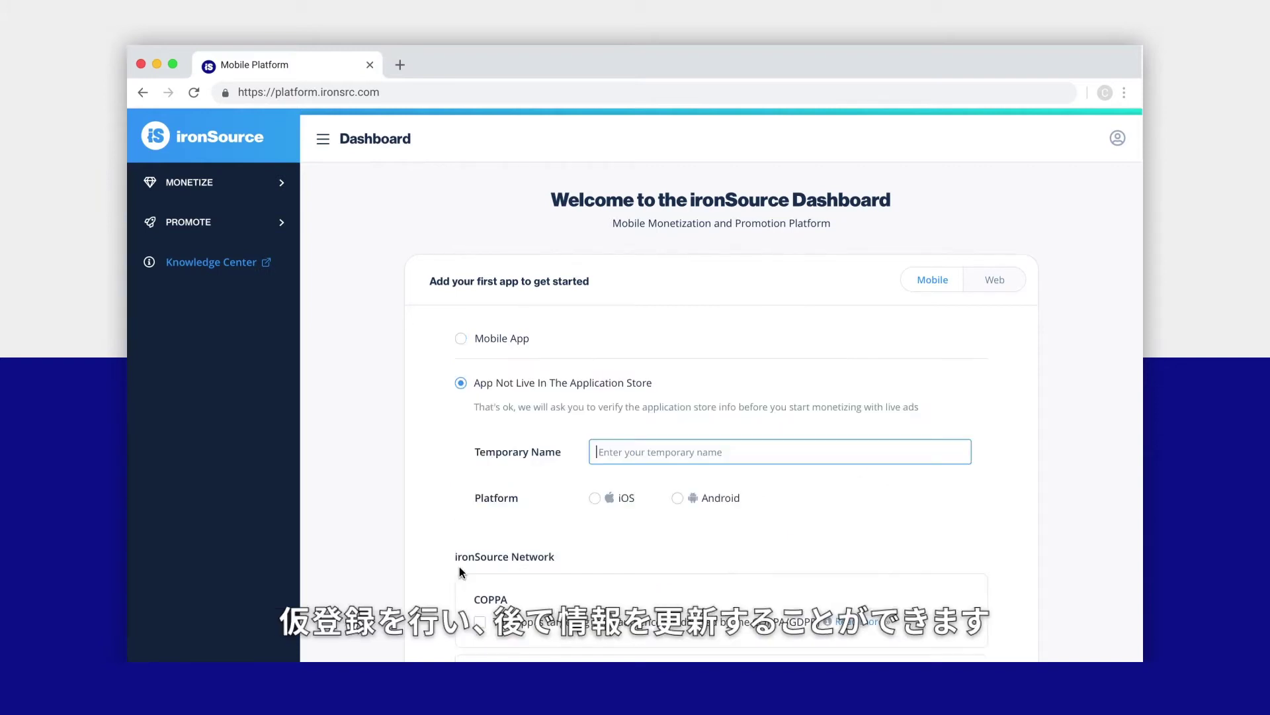
{"action": "type", "text": "Super duper fun app for you"}
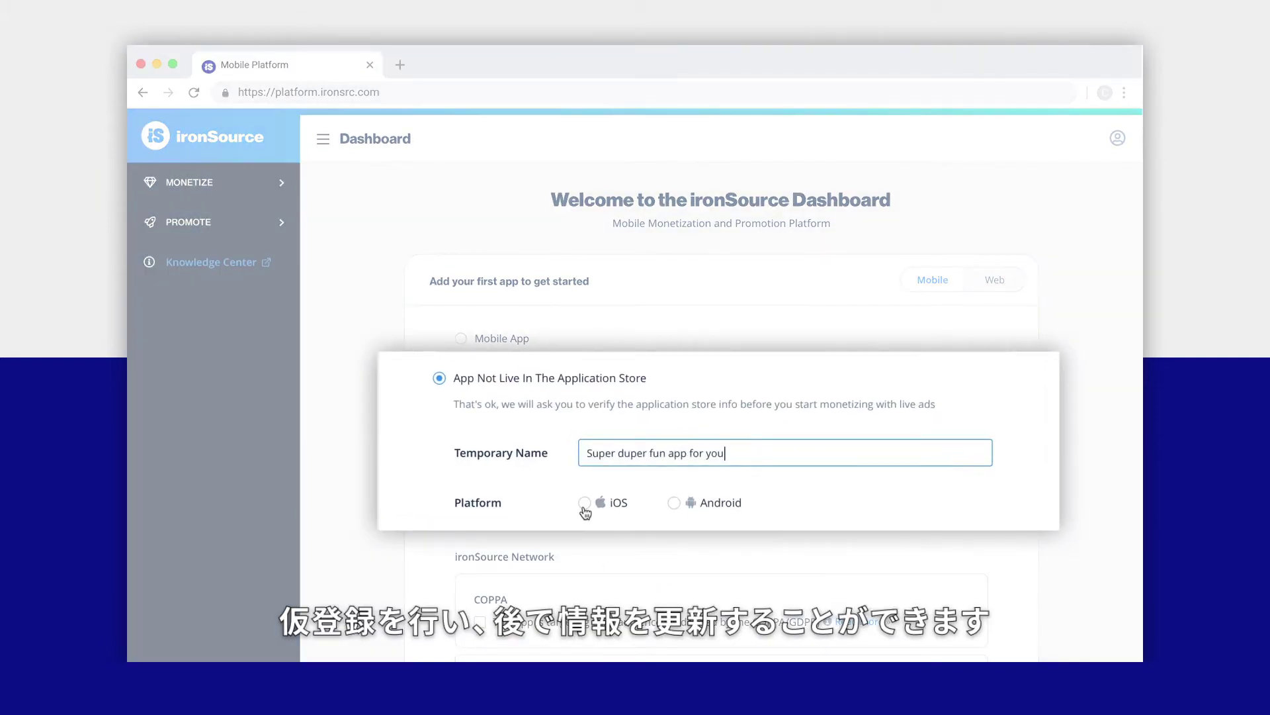
{"action": "left_click", "coordinate": [584, 504]}
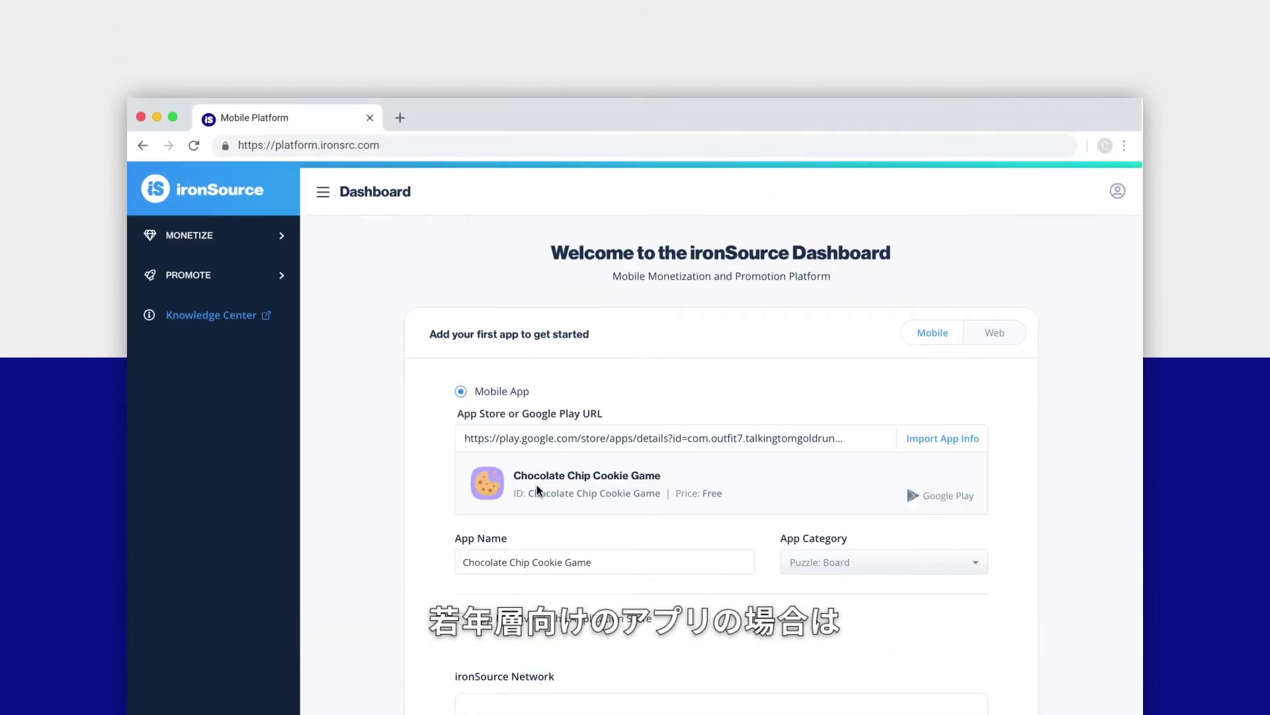
{"action": "scroll", "coordinate": [999, 613], "scroll_direction": "down", "scroll_amount": 5}
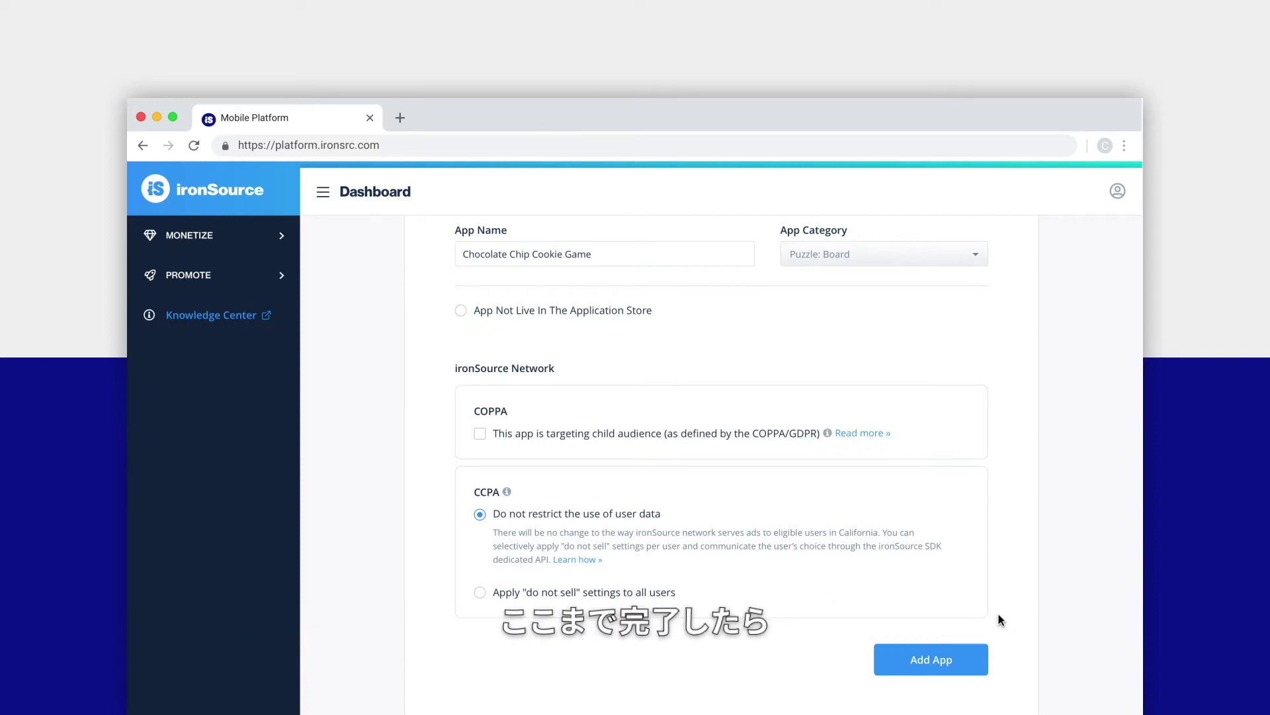
Step: Add the app, set Rewarded Video and Interstitial to Test, and save
{"action": "left_click", "coordinate": [970, 667]}
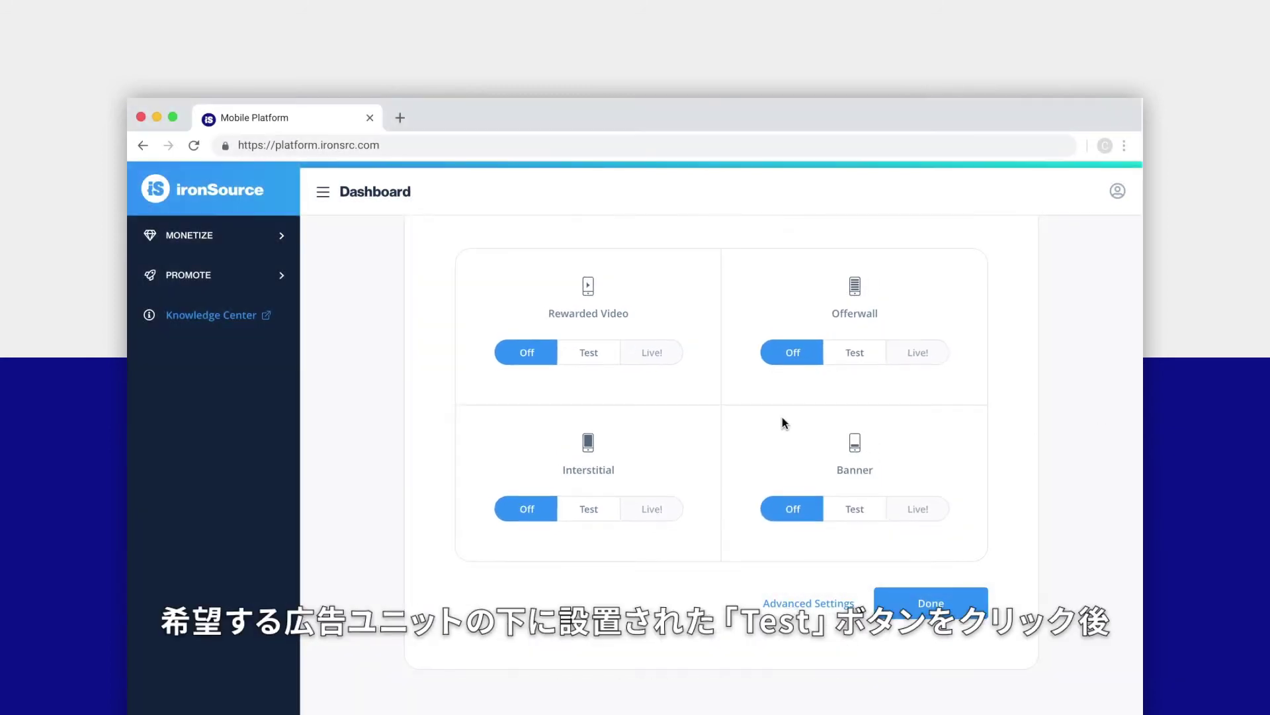
{"action": "left_click", "coordinate": [599, 359]}
{"action": "left_click", "coordinate": [604, 517]}
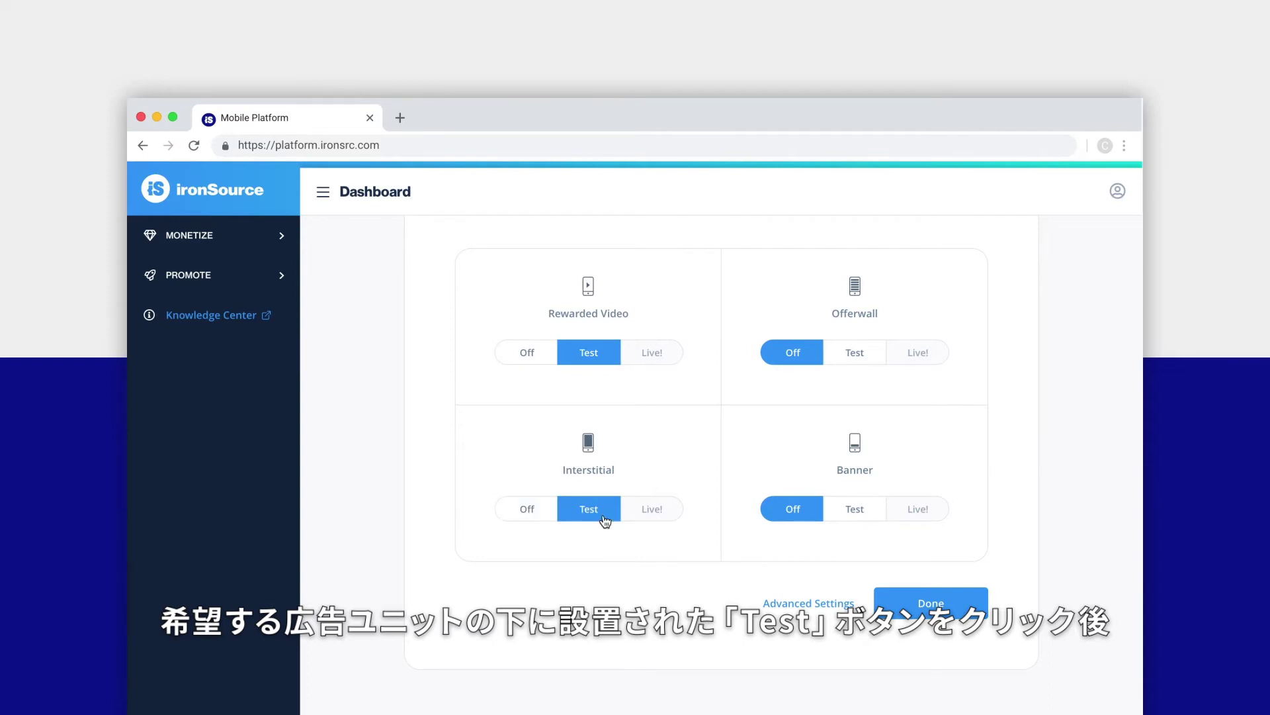
{"action": "left_click", "coordinate": [907, 605]}
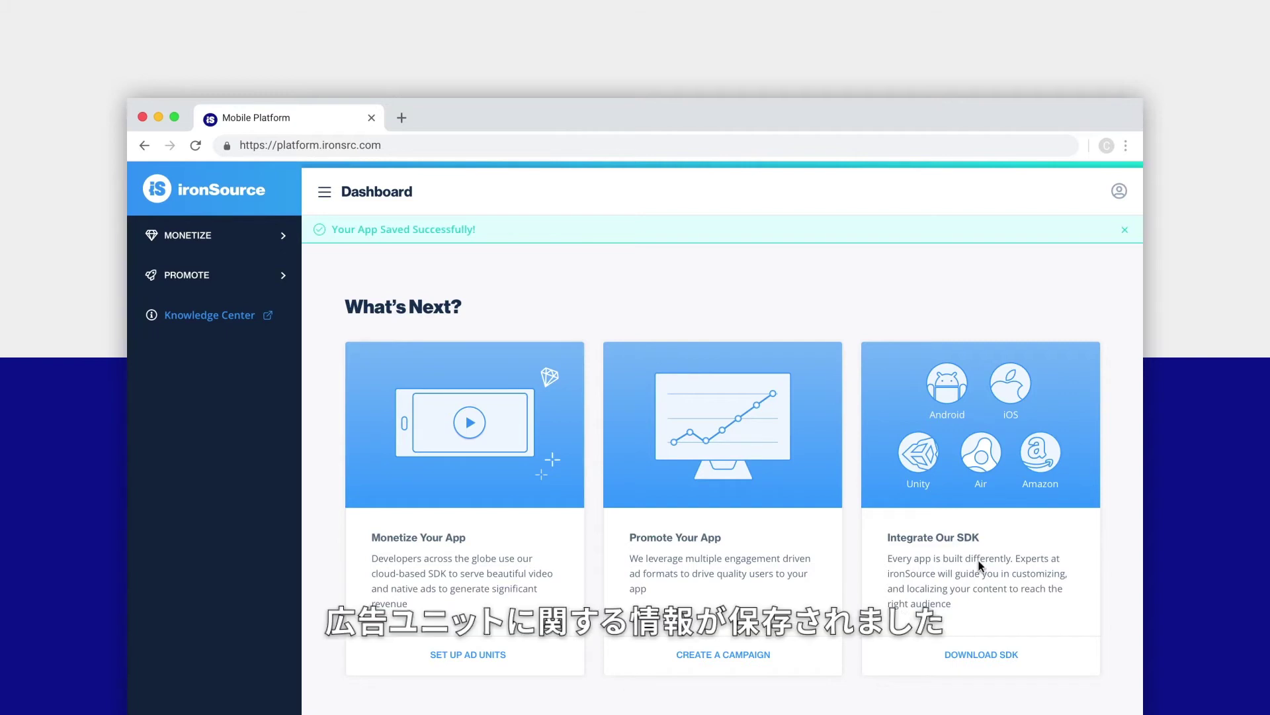
Step: Dismiss the saved notice and go to MONETIZE > Setup > Ad Units & Placements
{"action": "left_click", "coordinate": [1124, 231]}
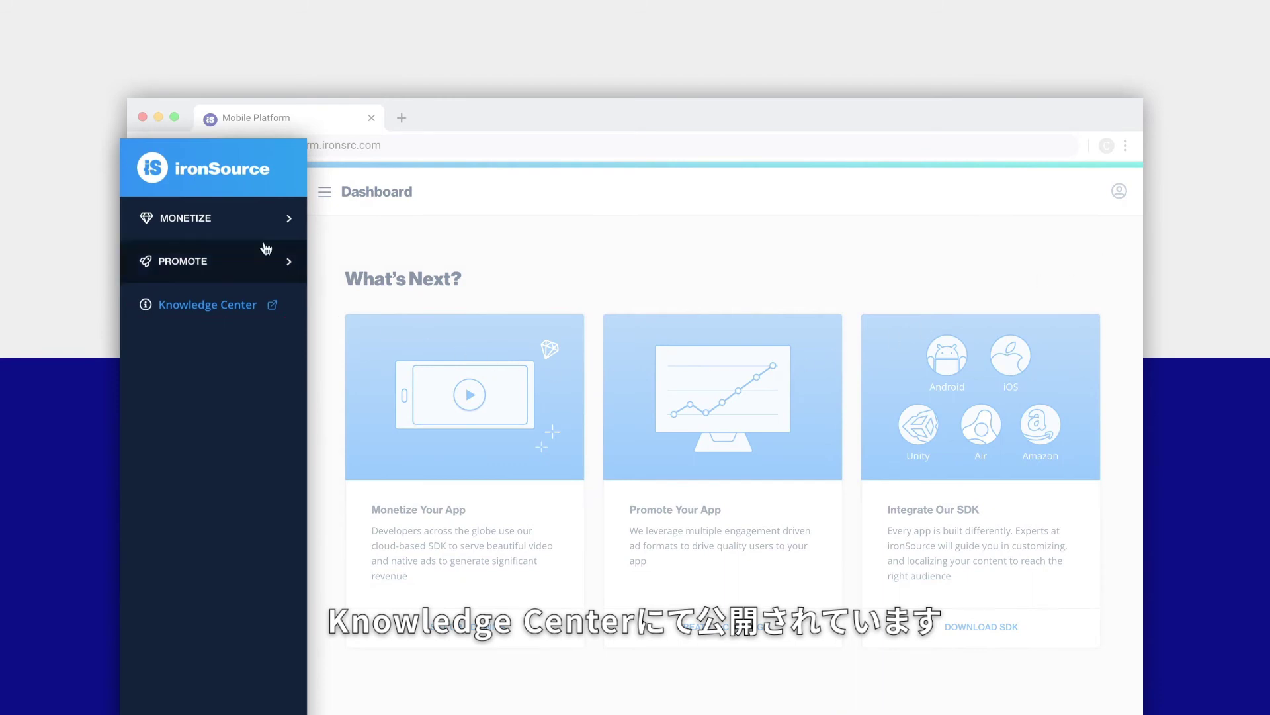
{"action": "left_click", "coordinate": [238, 228]}
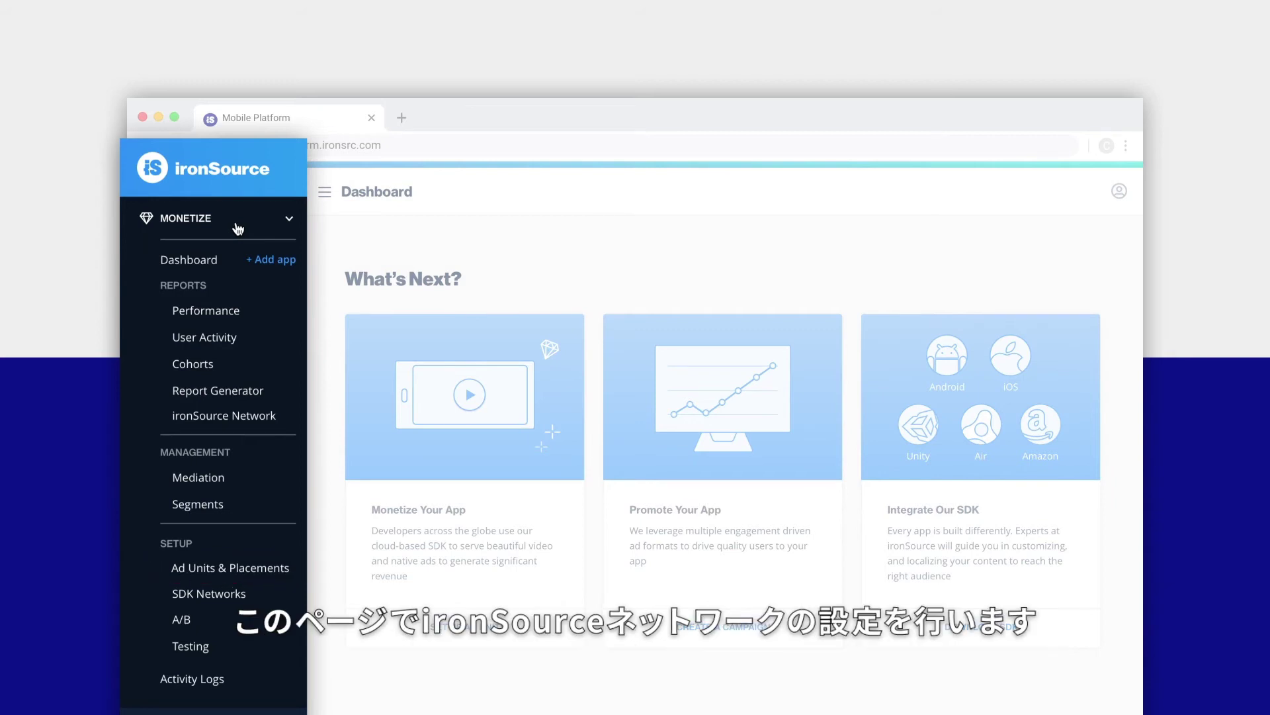
{"action": "left_click", "coordinate": [236, 559]}
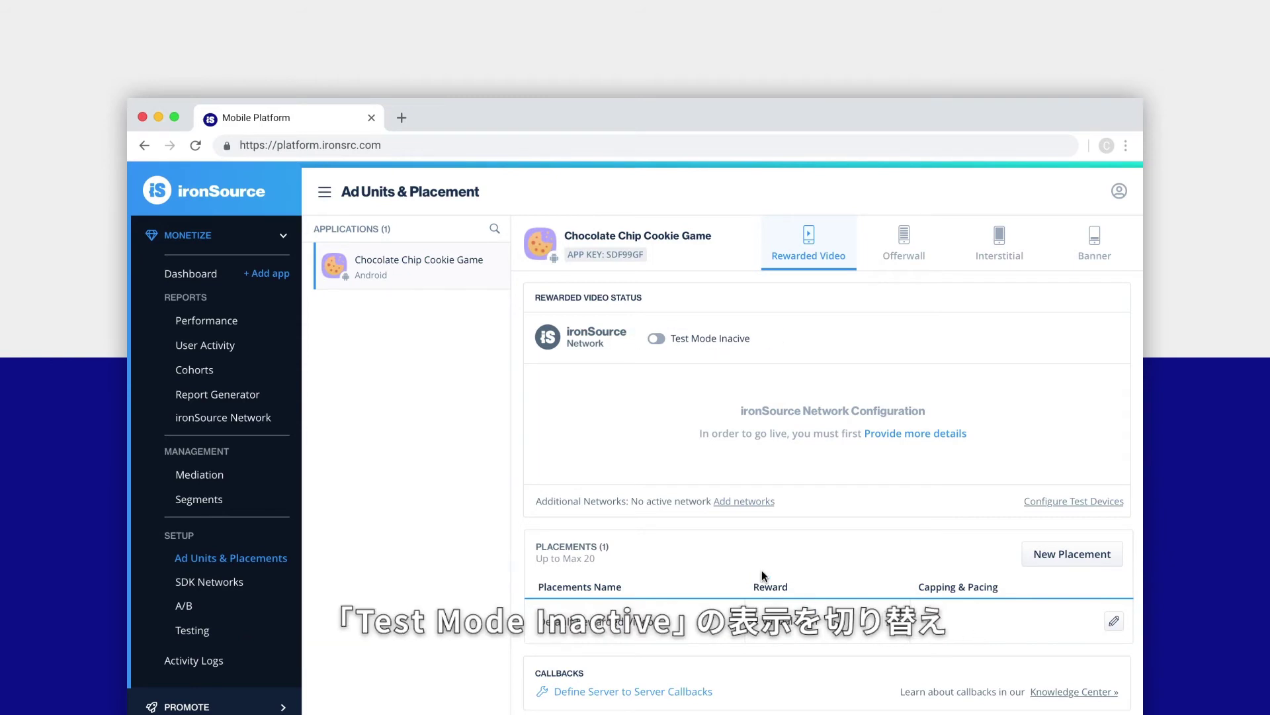
Step: Switch Rewarded Video test mode to active and accept the Test Ad Campaigns notice
{"action": "left_click", "coordinate": [656, 340]}
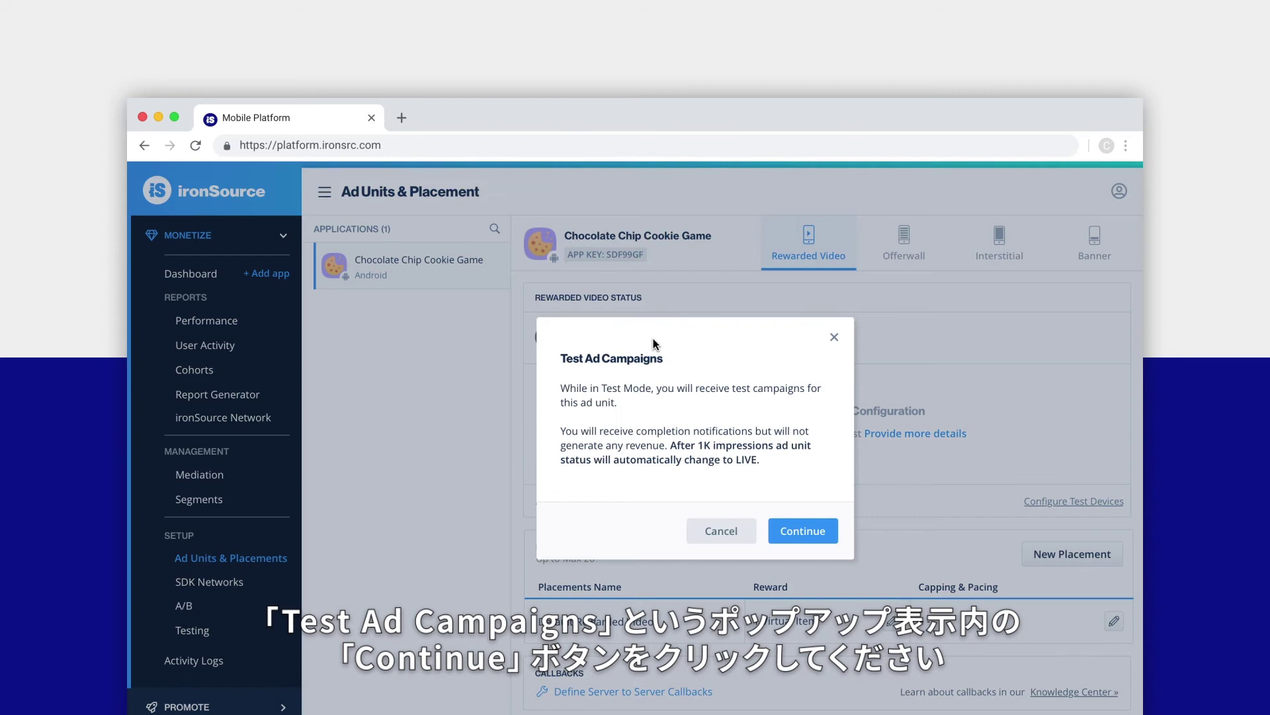
{"action": "left_click", "coordinate": [802, 534]}
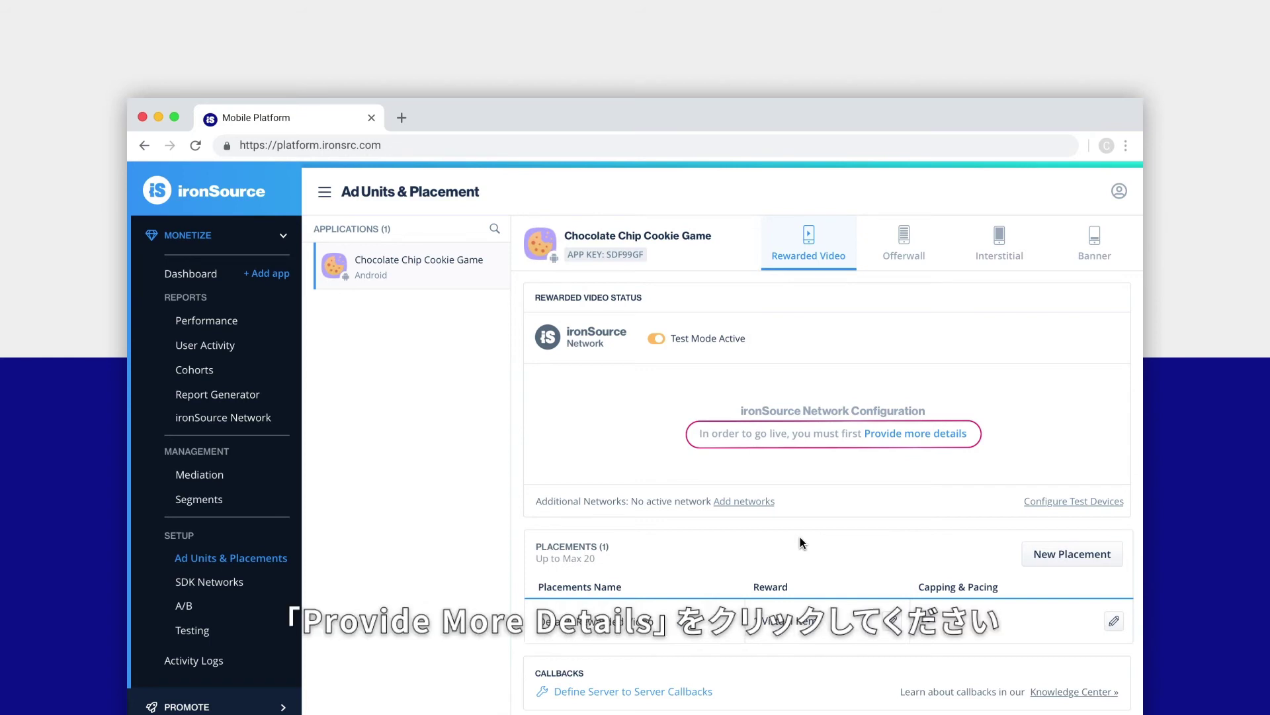
Step: Fill in company and finance contact details with United Kingdom, and agree to the Terms and Conditions
{"action": "left_click", "coordinate": [905, 435]}
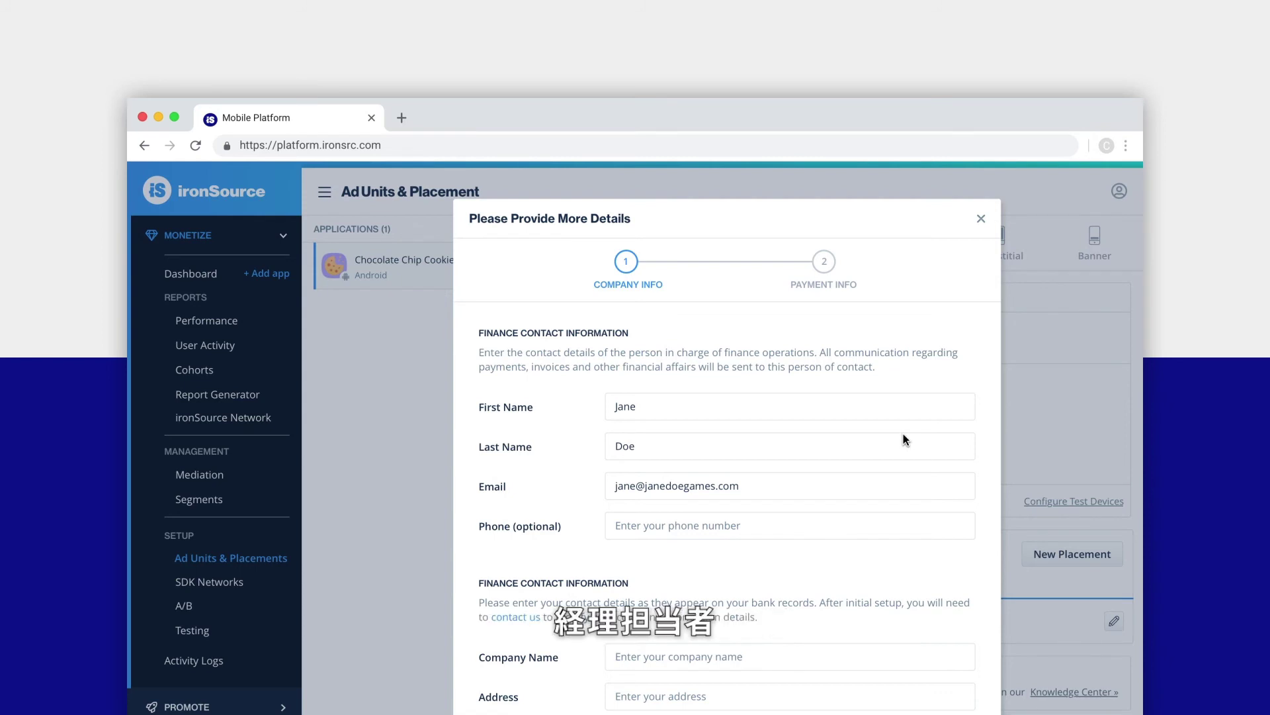
{"action": "scroll", "coordinate": [903, 434], "scroll_direction": "down", "scroll_amount": 5}
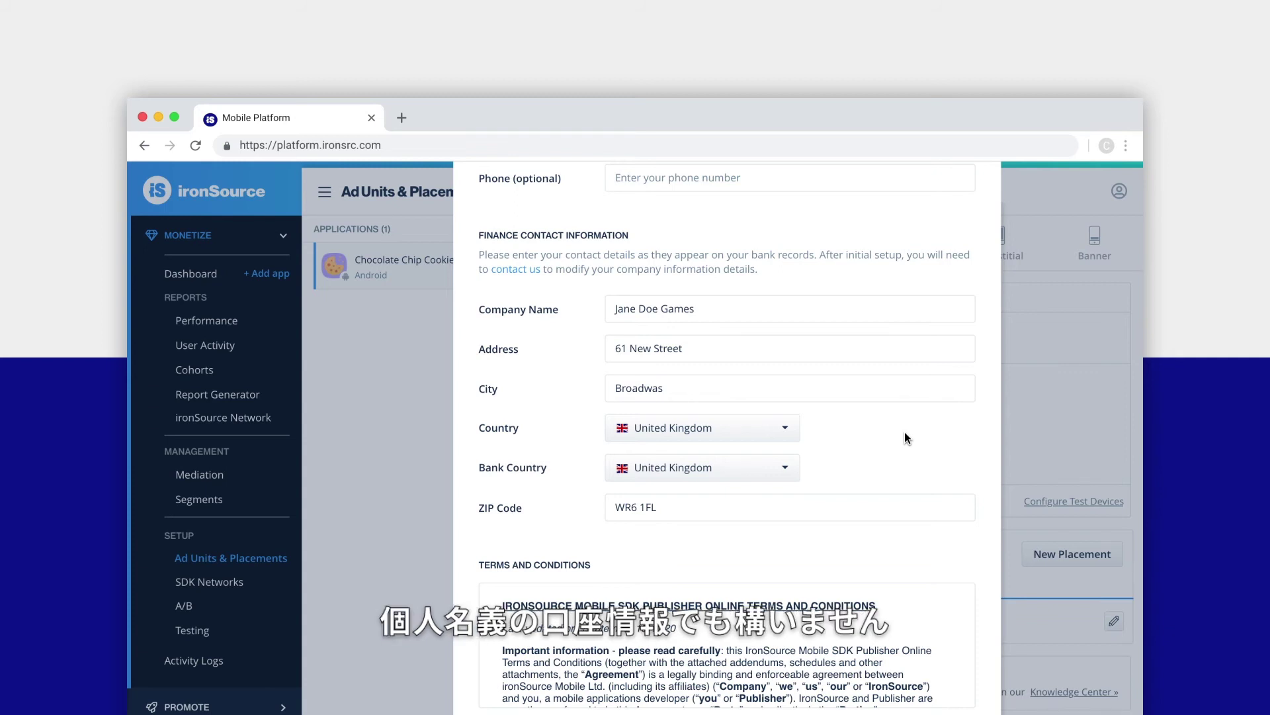
{"action": "scroll", "coordinate": [904, 431], "scroll_direction": "down", "scroll_amount": 2}
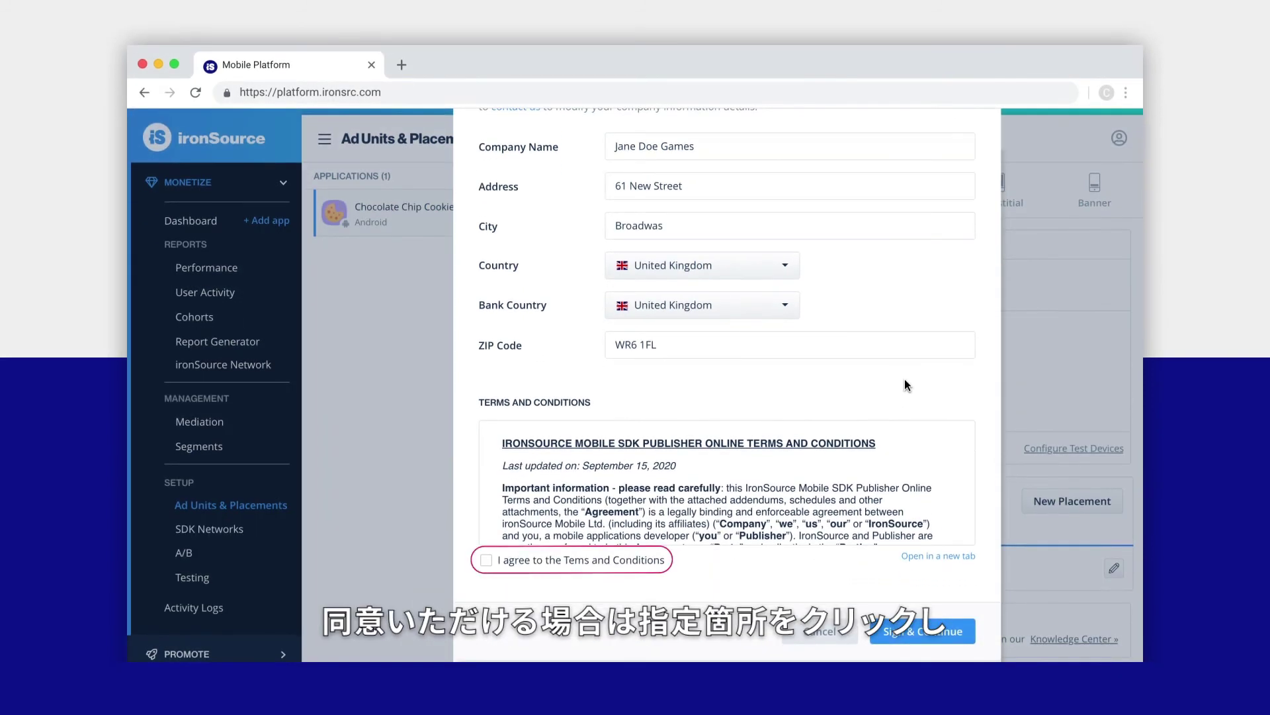
{"action": "left_click", "coordinate": [486, 560]}
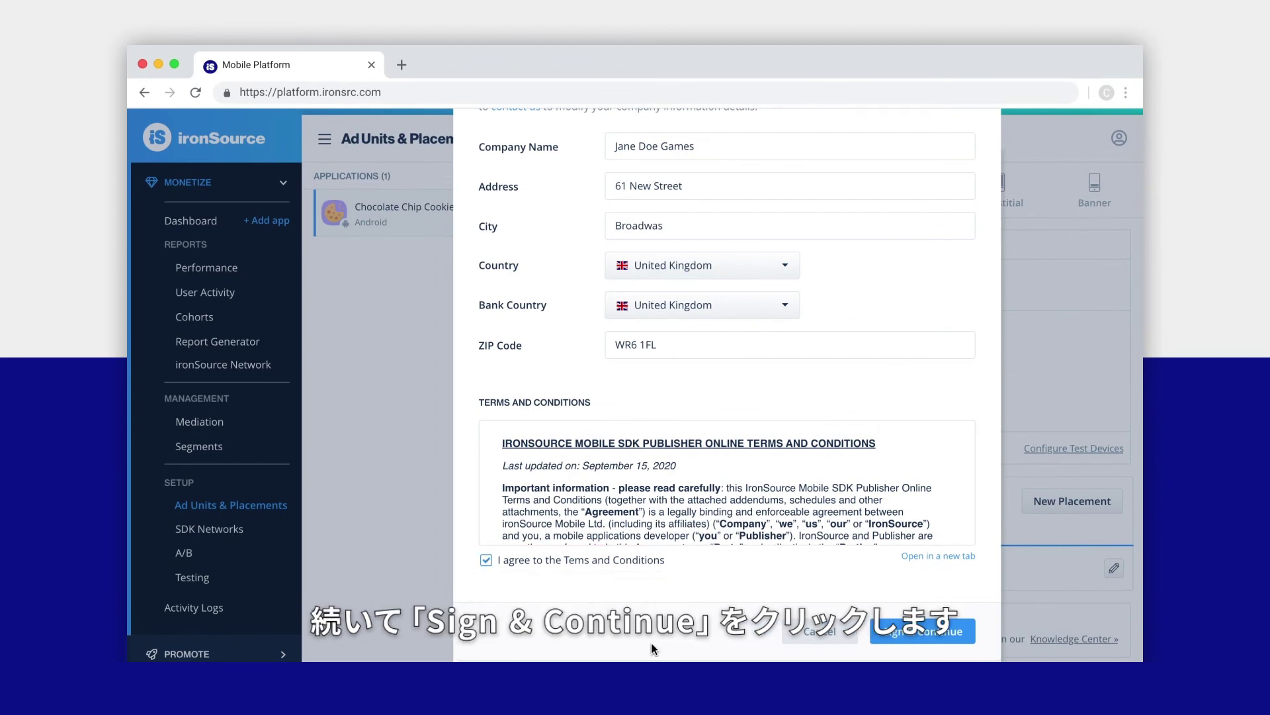
Step: Confirm company info with the account password, then save Direct Deposit / ACH savings account details
{"action": "left_click", "coordinate": [930, 634]}
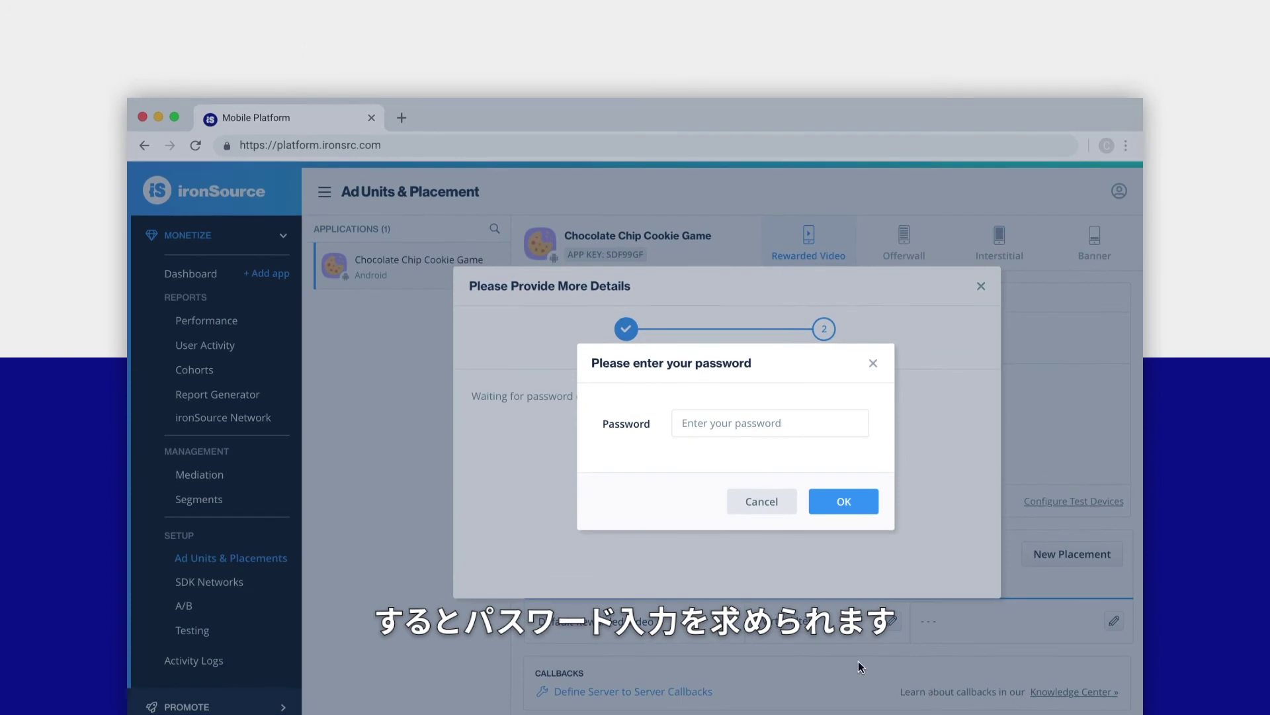
{"action": "left_click", "coordinate": [712, 426]}
{"action": "type", "text": "•••••••••"}
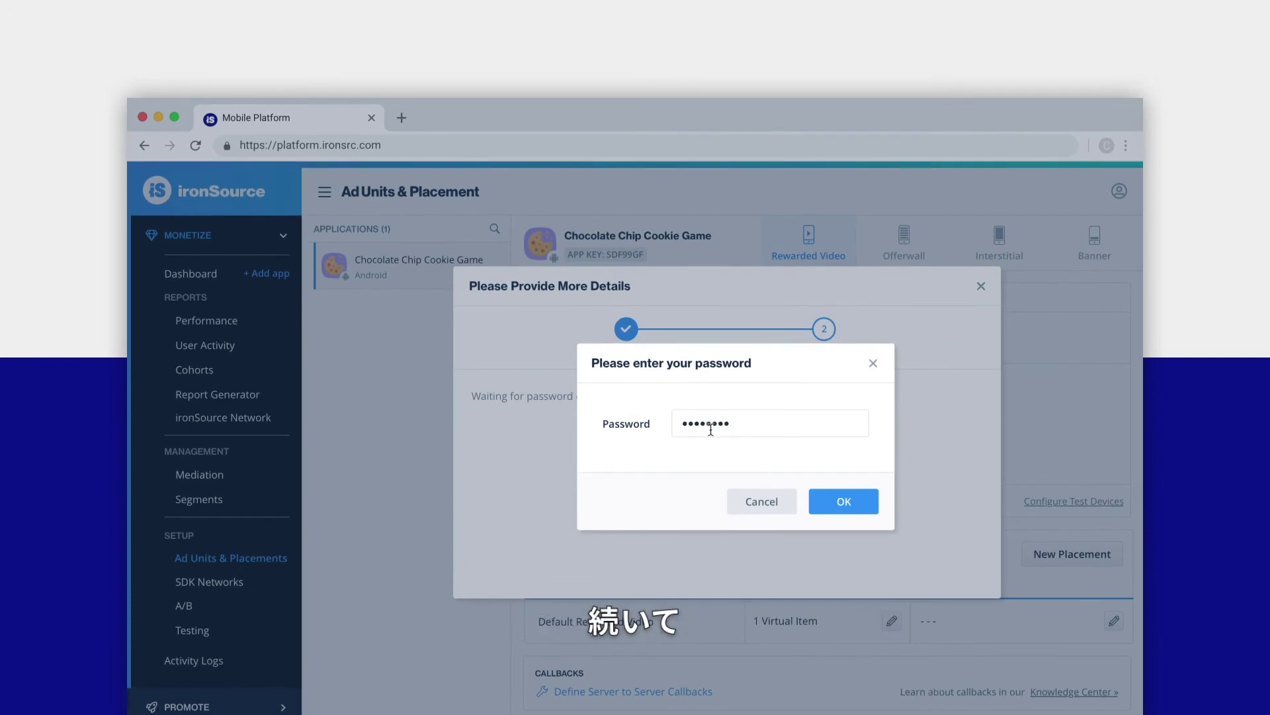
{"action": "left_click", "coordinate": [849, 505]}
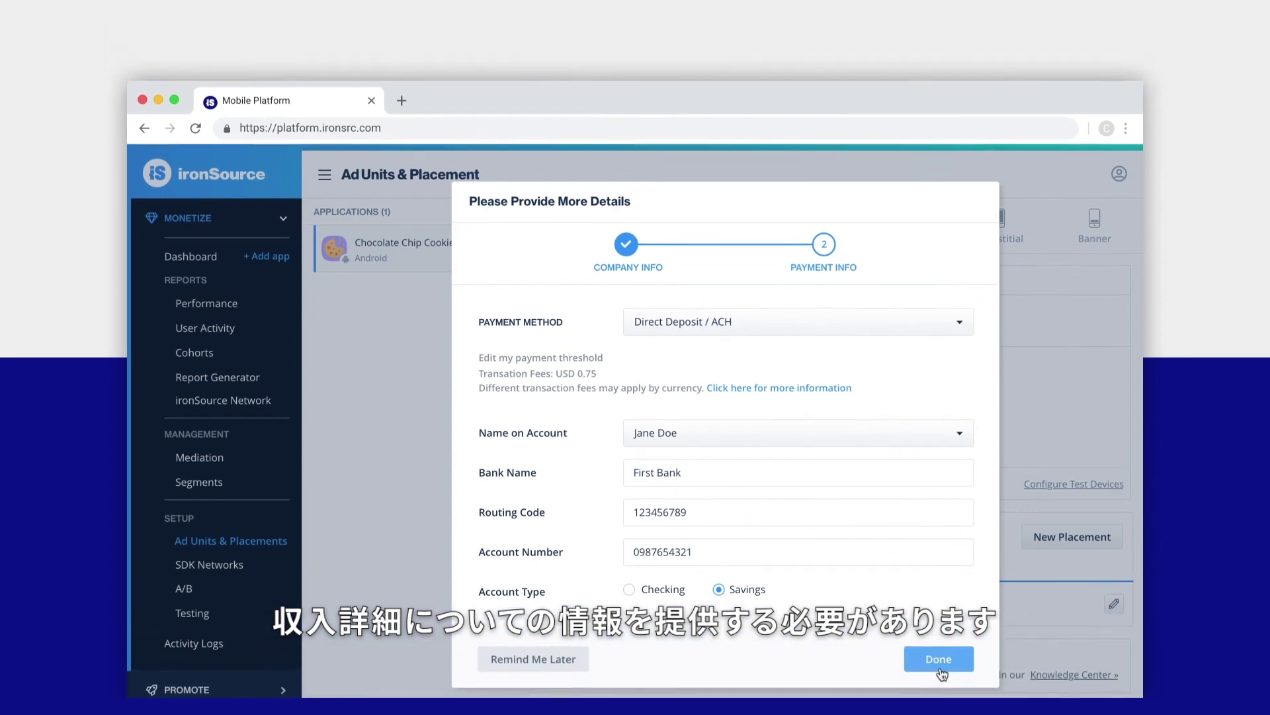
{"action": "left_click", "coordinate": [938, 598]}
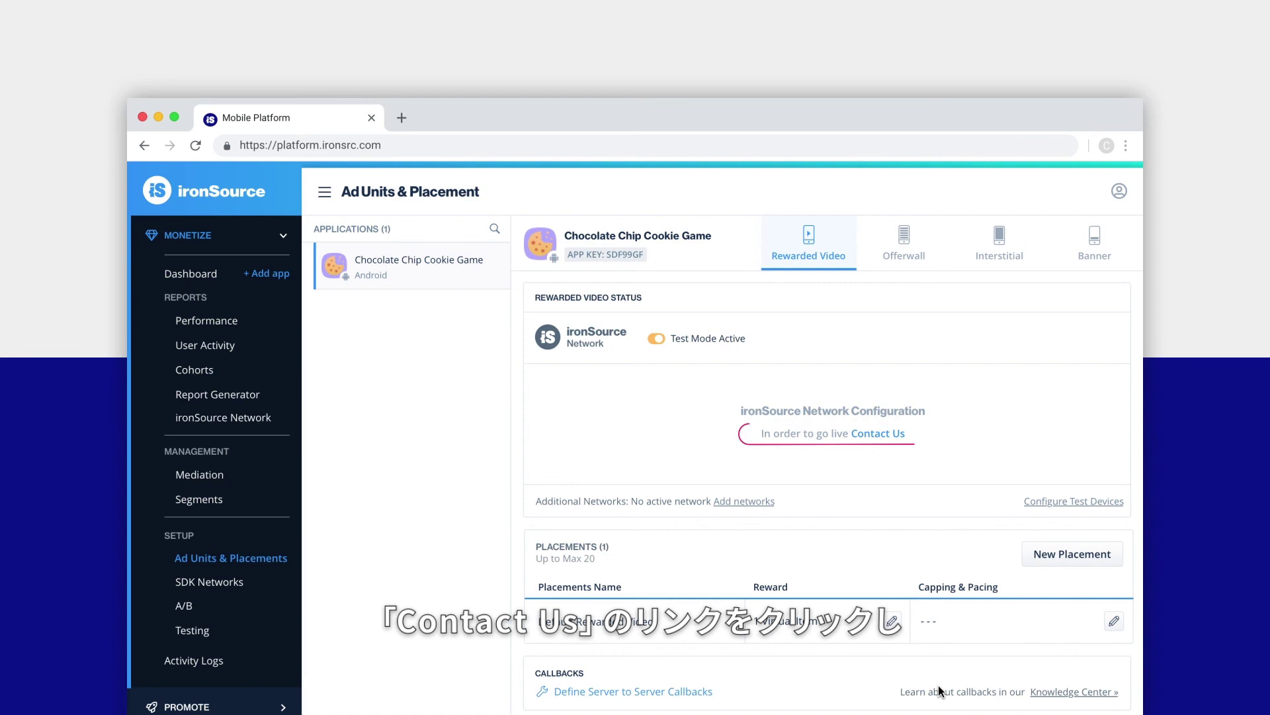
Step: Send a Contact Us request with subject 'Go live' and a go-live message, passing reCAPTCHA
{"action": "left_click", "coordinate": [876, 435]}
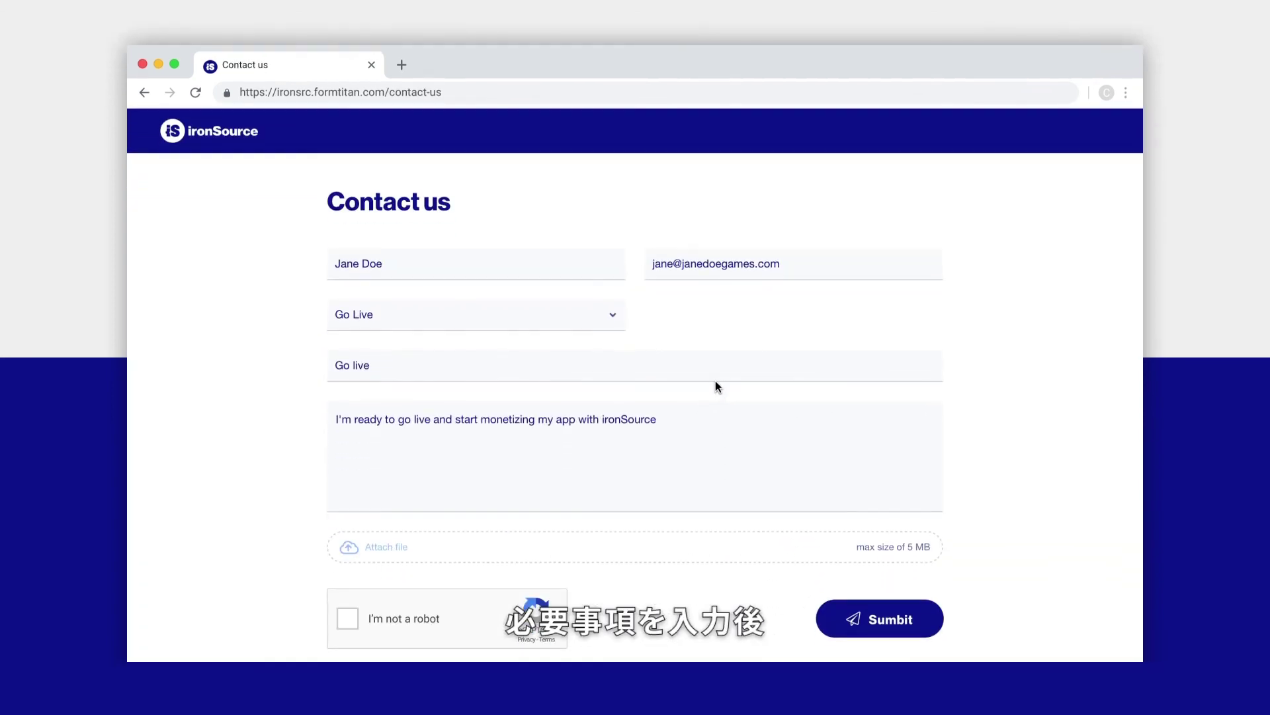
{"action": "left_click", "coordinate": [347, 672]}
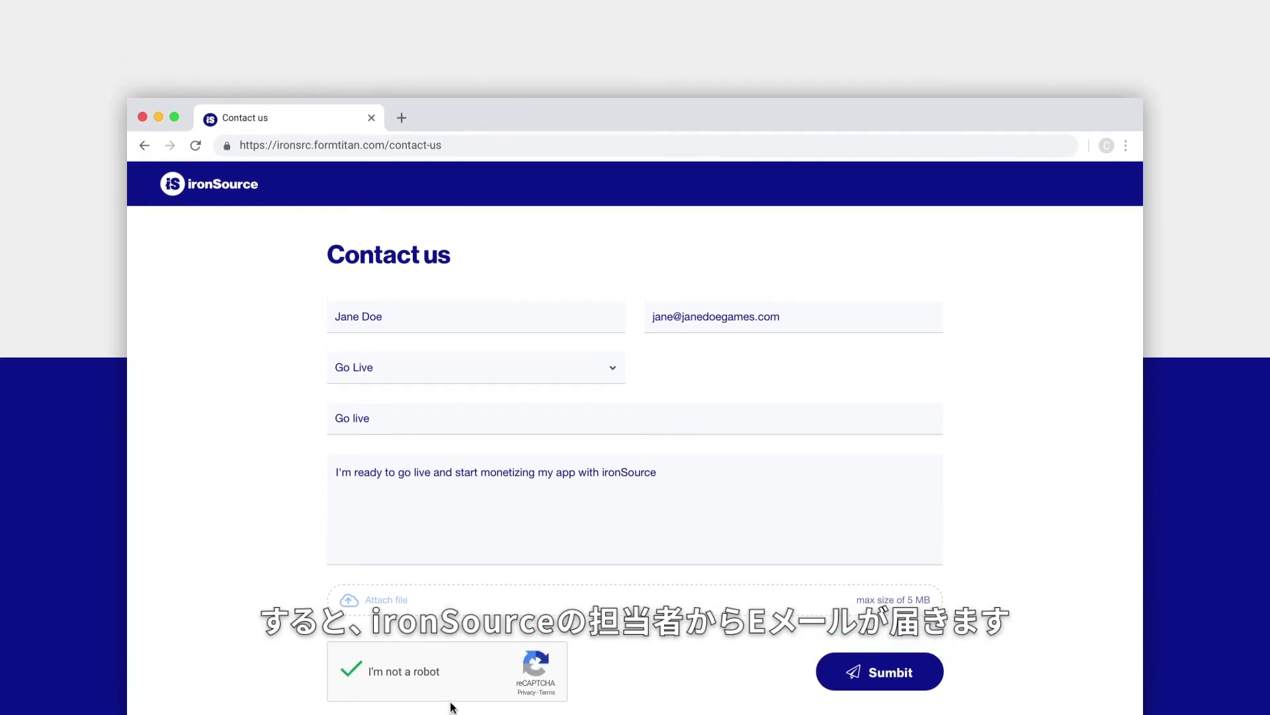
{"action": "left_click", "coordinate": [889, 675]}
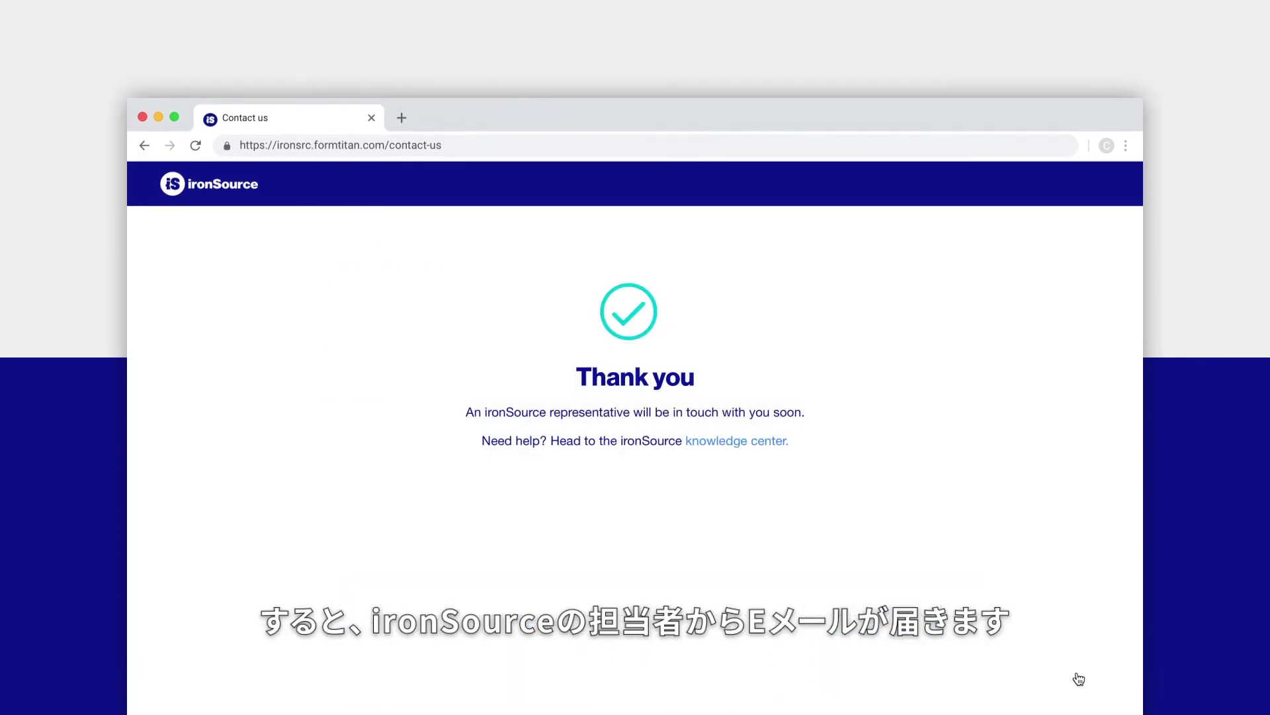